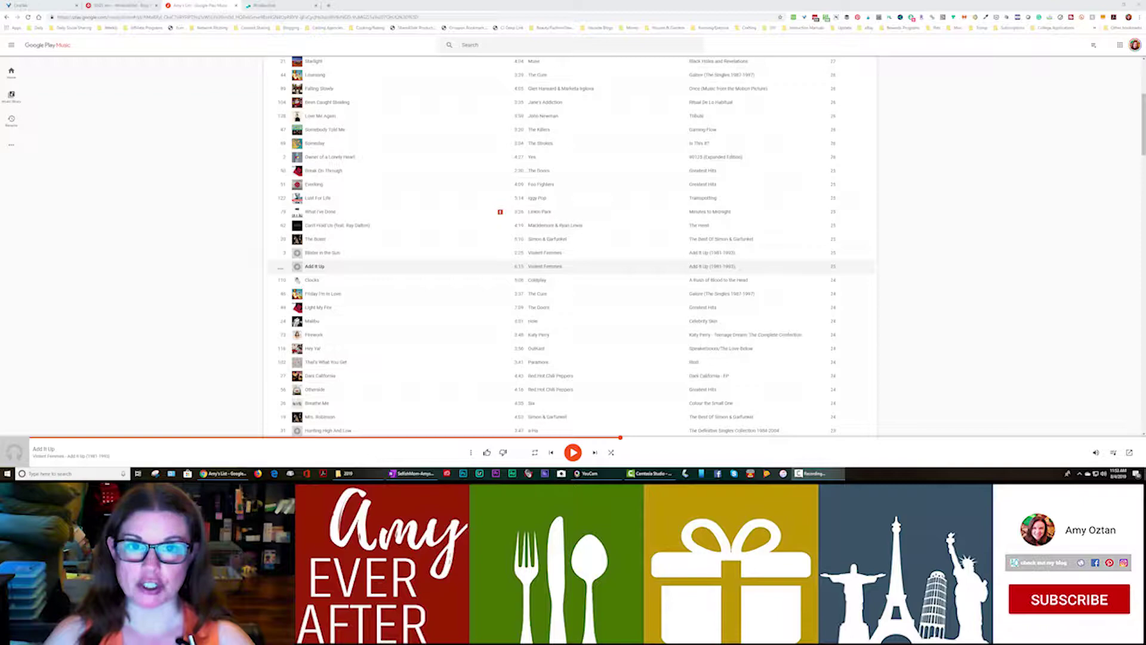
# Snap Google Play Music to the right half, then quarter OneNote top-left and the 2019 folder bottom-left
pyautogui.press('super+Right')
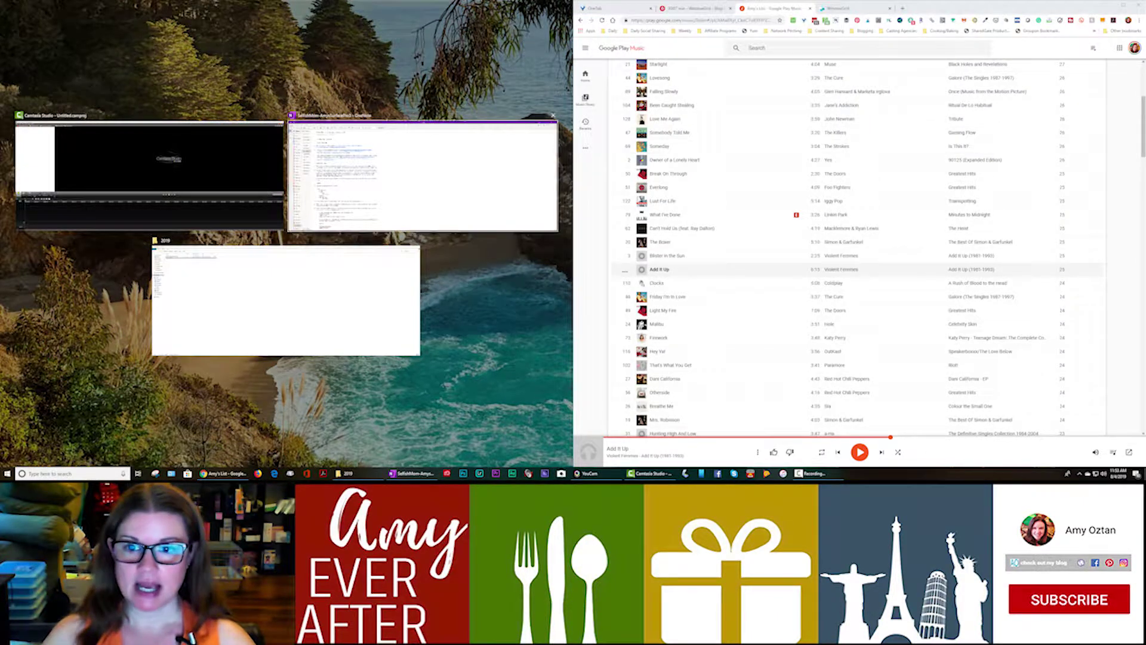
pyautogui.click(423, 176)
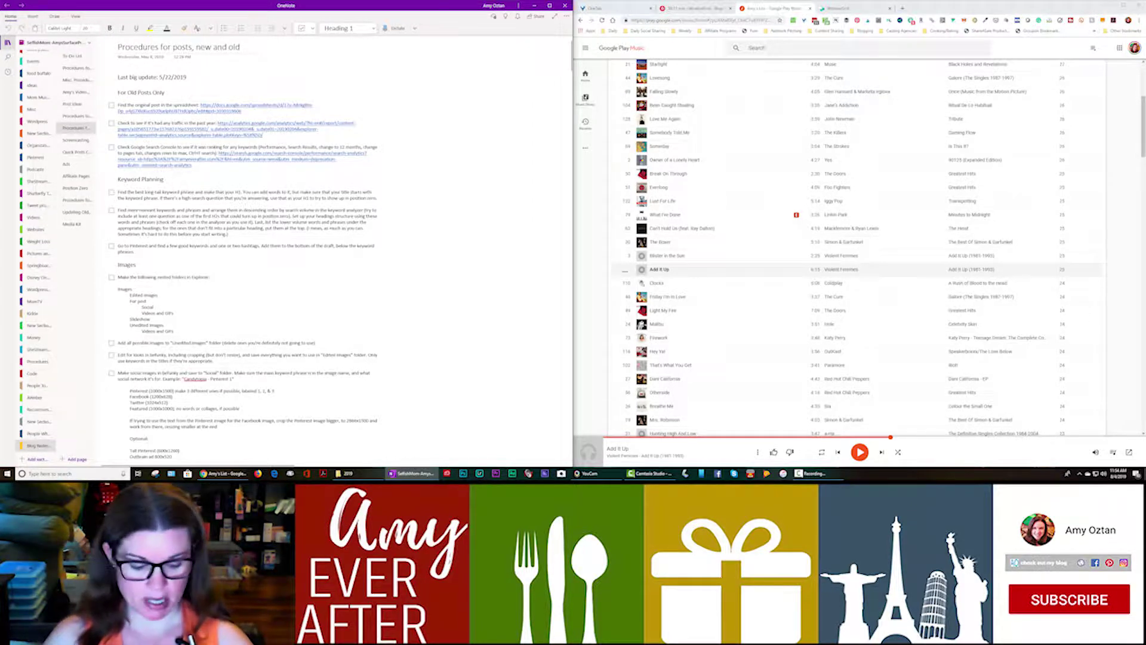
pyautogui.press('super+Up')
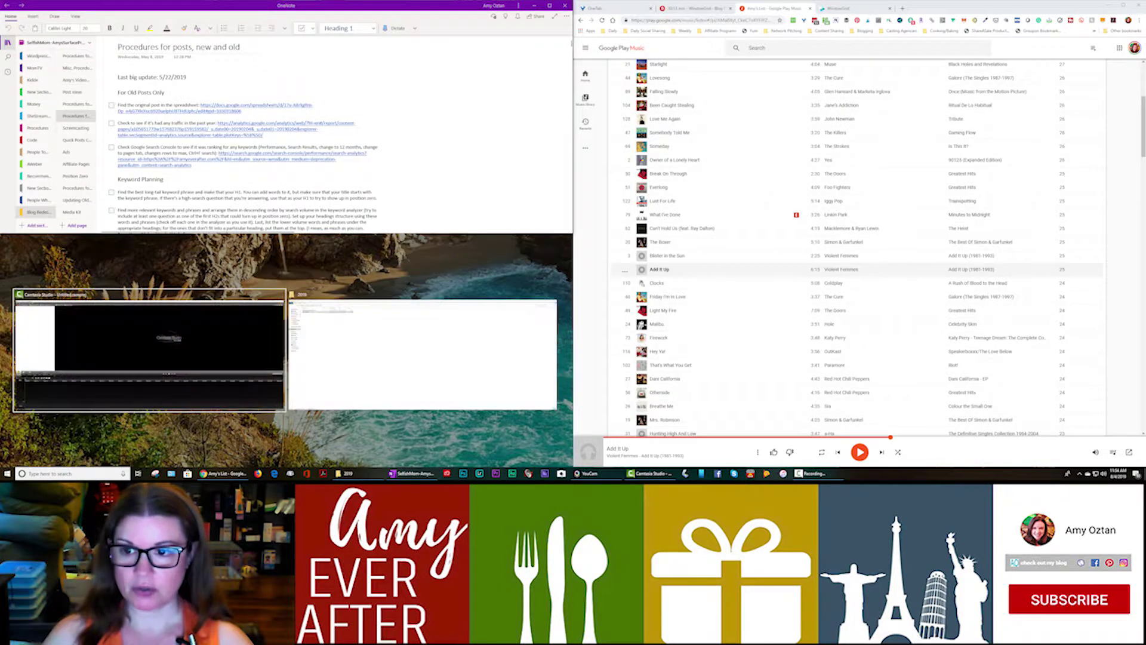
pyautogui.press('Right')
pyautogui.press('Return')
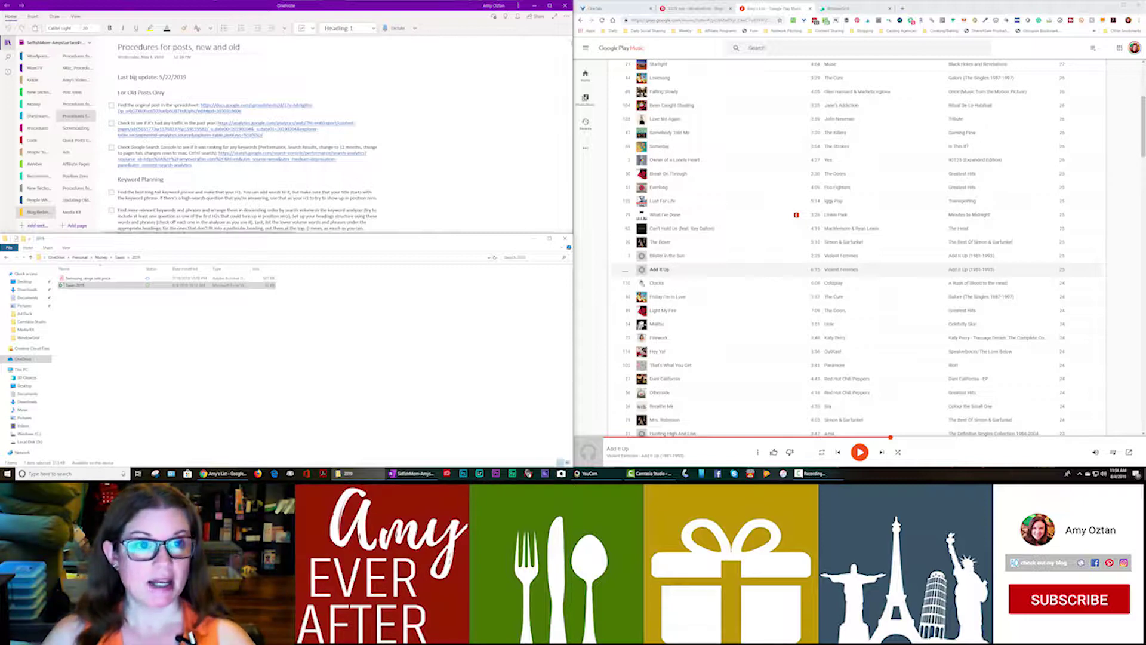
# Switch Chrome to the WindowGrid tab and launch WindowGrid from the hidden tray icons
pyautogui.click(845, 9)
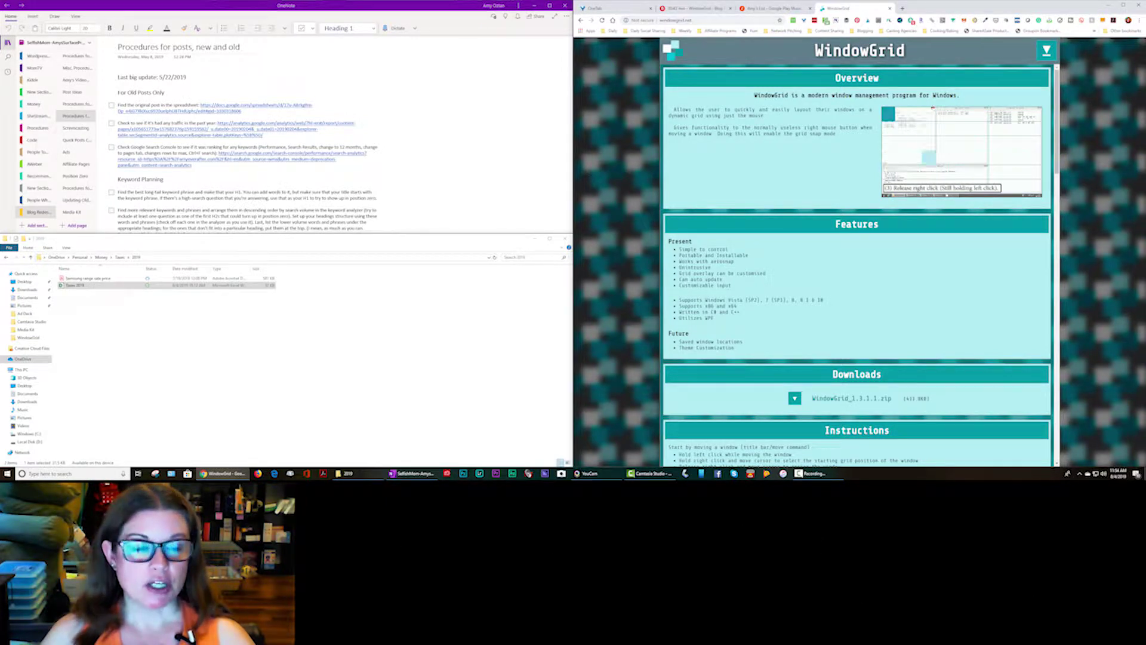
pyautogui.click(1079, 473)
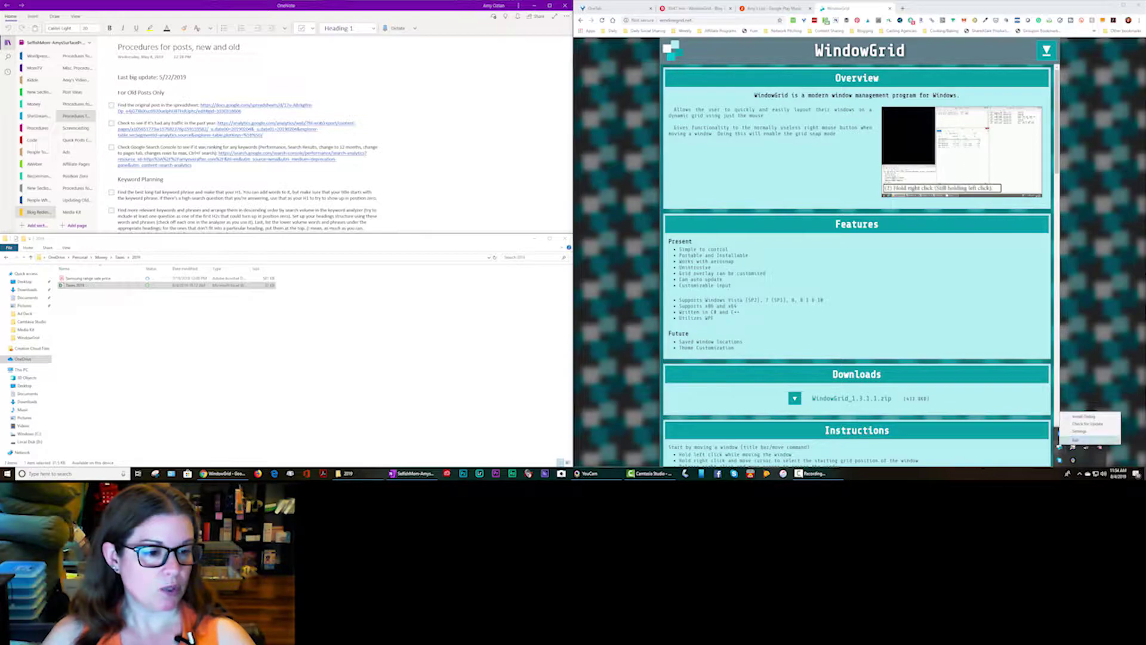
pyautogui.click(1059, 446)
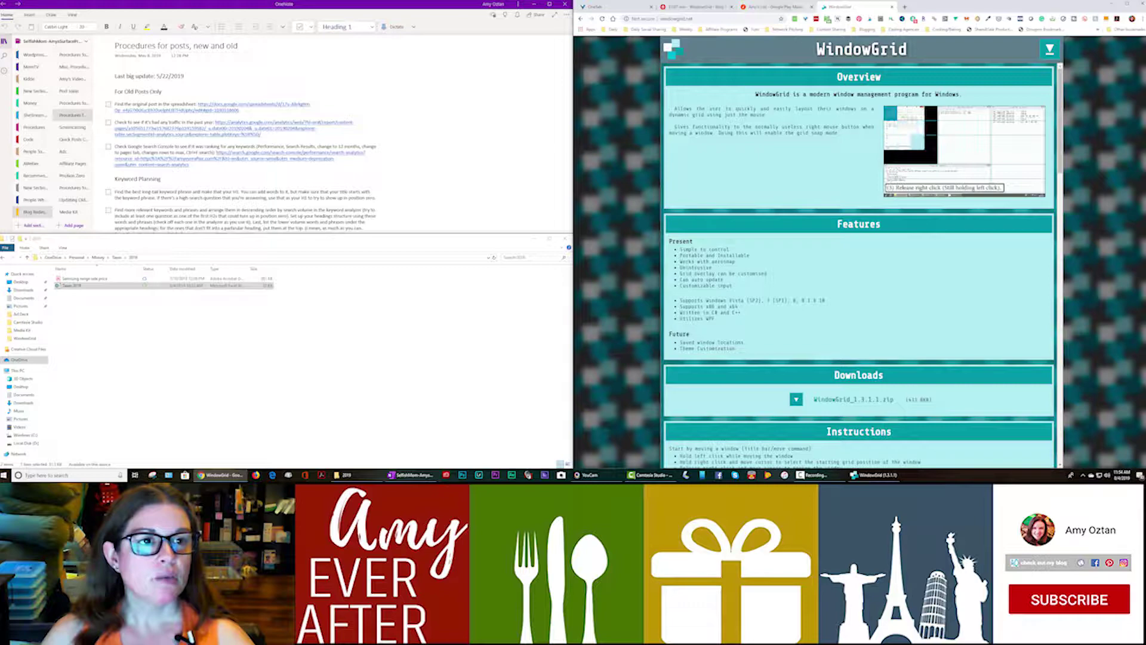
# Snap the browser into the left column of the 3 x 1 WindowGrid grid
pyautogui.moveTo(974, 6); pyautogui.dragTo(945, 5)
pyautogui.rightClick(945, 5)
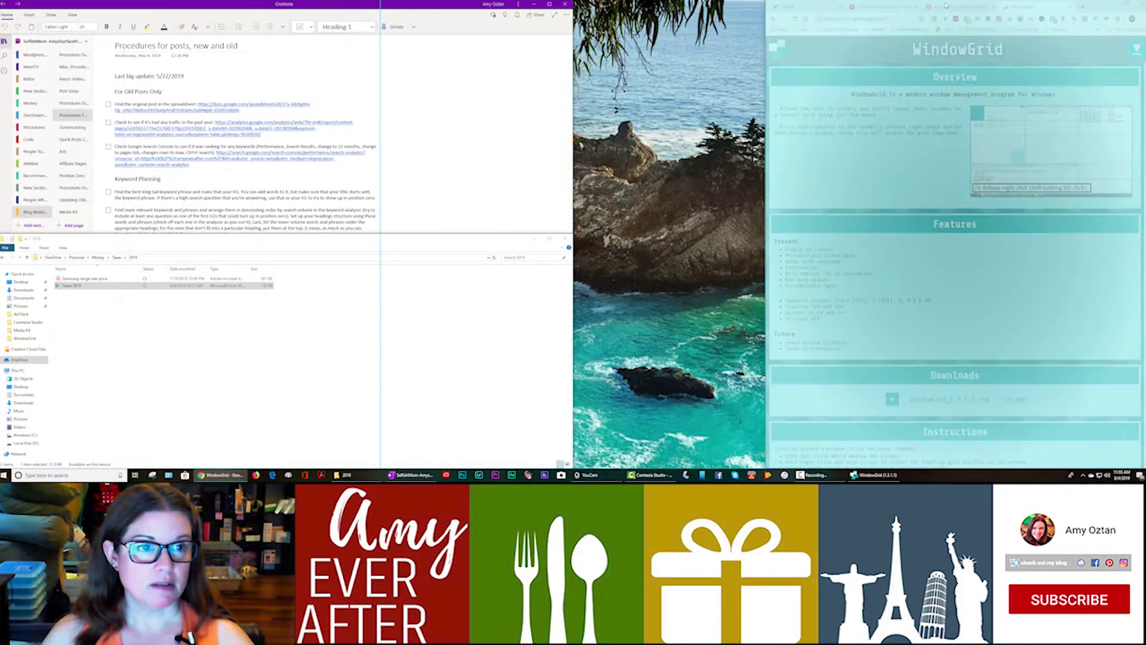
pyautogui.moveTo(862, 74); pyautogui.dragTo(695, 53)
pyautogui.moveTo(480, 69); pyautogui.dragTo(712, 87)
pyautogui.moveTo(621, 88); pyautogui.dragTo(456, 83)
pyautogui.moveTo(528, 83); pyautogui.dragTo(707, 105)
pyautogui.moveTo(576, 103); pyautogui.dragTo(289, 101)
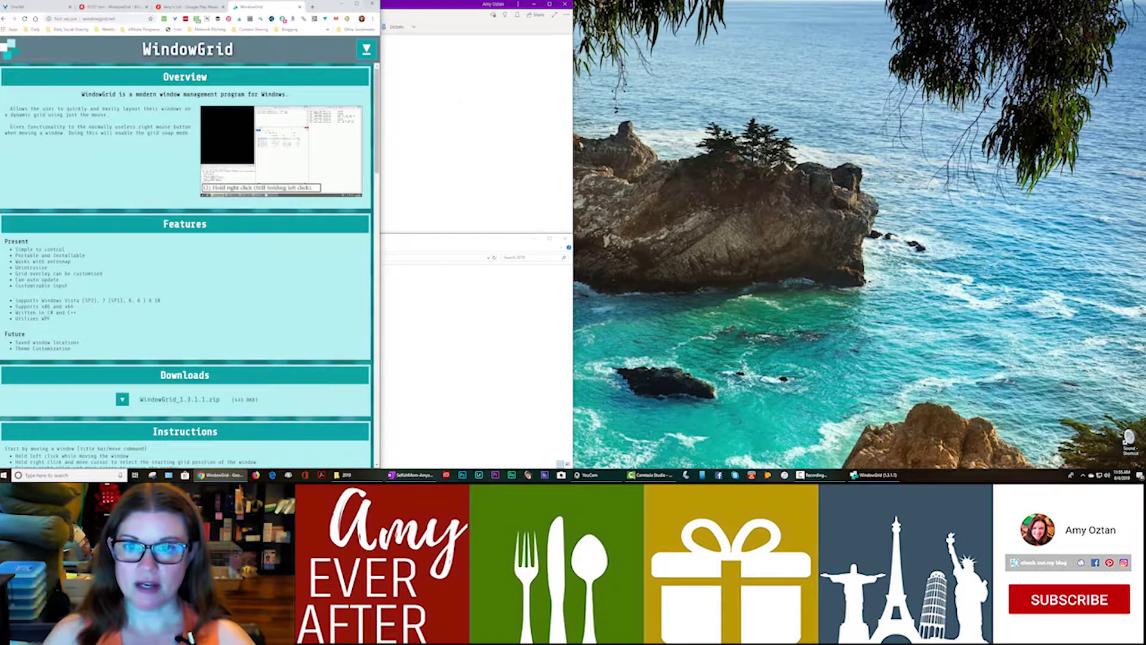
# Move OneNote aside and span the 2019 folder window across the right two columns
pyautogui.moveTo(396, 6); pyautogui.dragTo(846, 17)
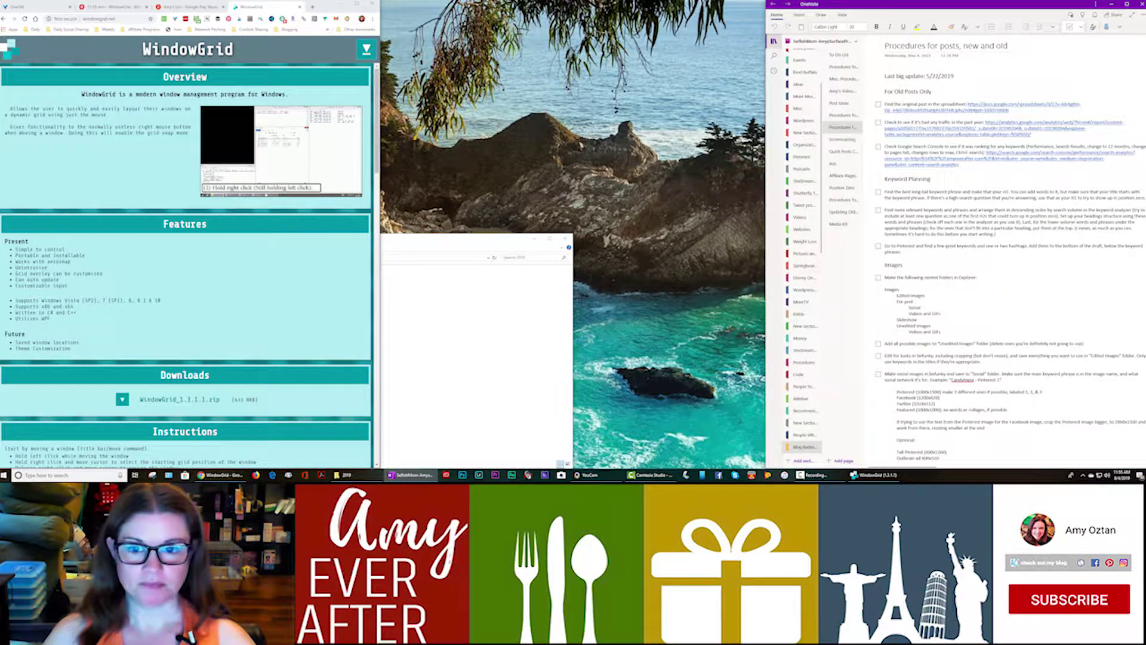
pyautogui.moveTo(455, 239); pyautogui.dragTo(940, 101)
pyautogui.rightClick(589, 6)
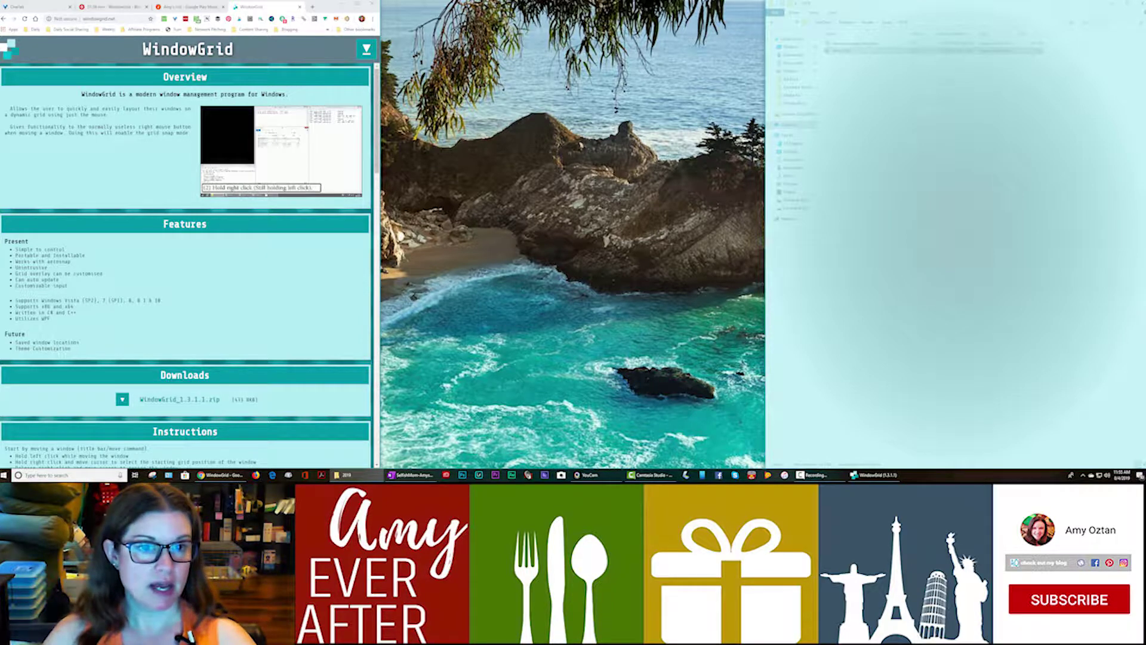
pyautogui.moveTo(838, 101); pyautogui.dragTo(704, 86)
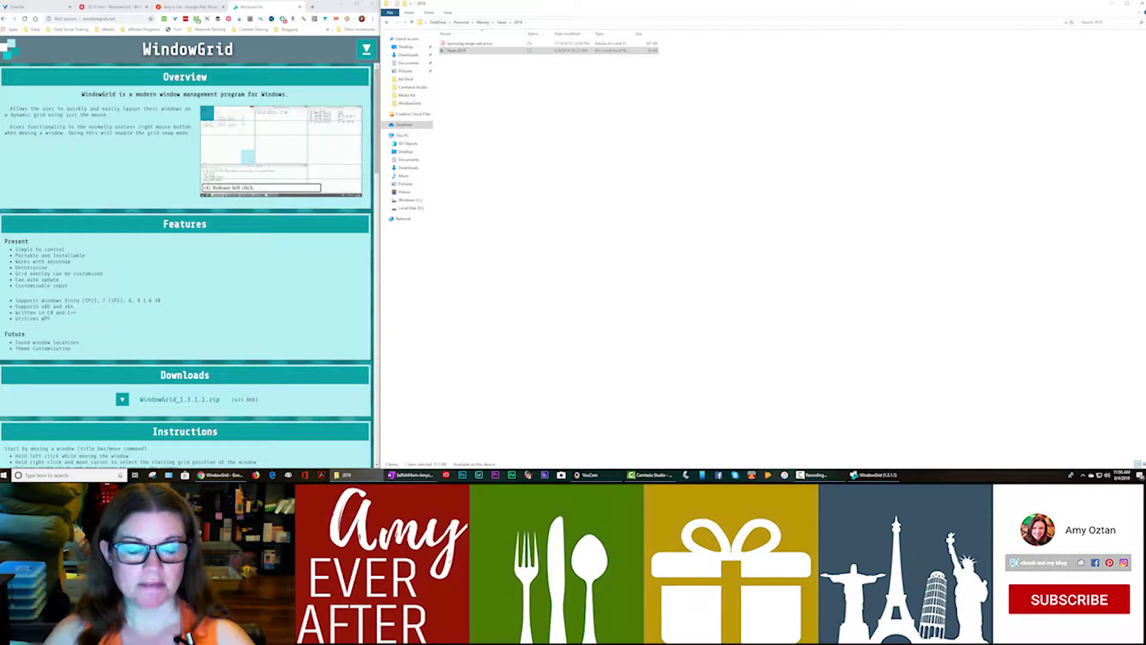
# Adjust the WindowGrid settings, then snap the 2019 folder to the middle column and the browser to the top-left cell
pyautogui.click(874, 475)
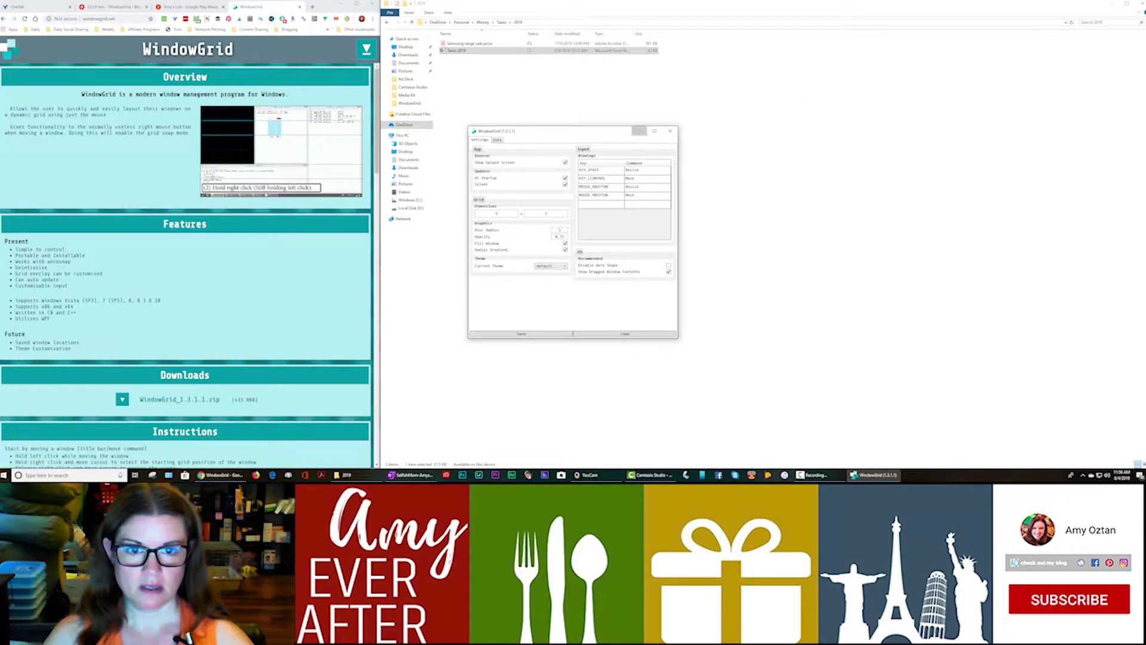
pyautogui.click(640, 130)
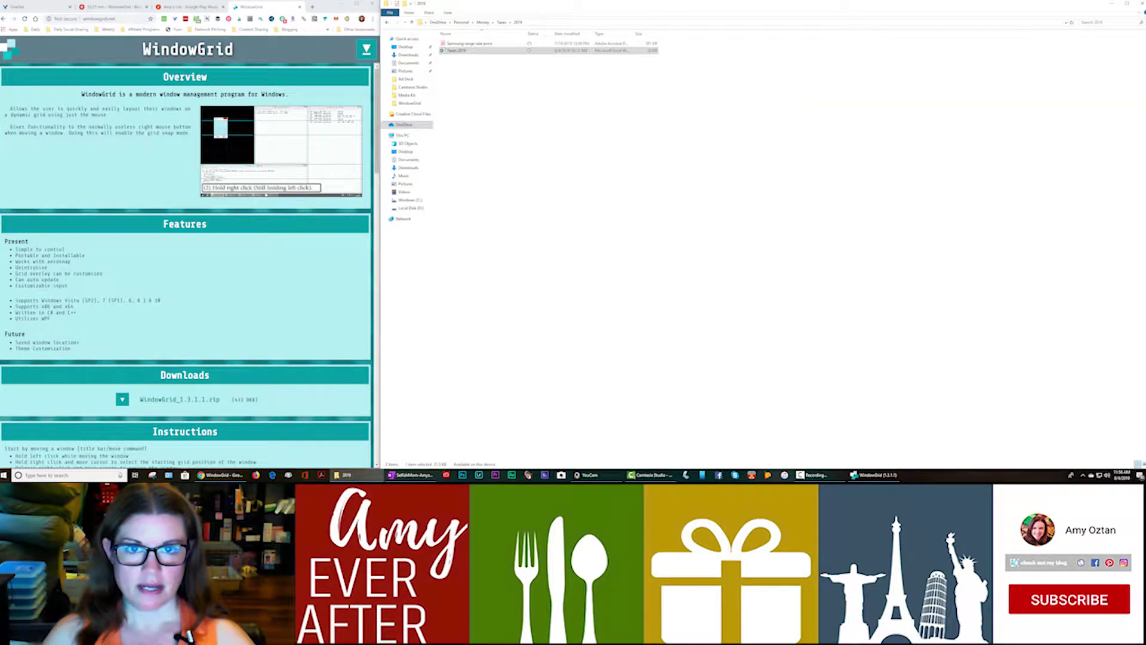
pyautogui.moveTo(604, 6); pyautogui.dragTo(760, 309)
pyautogui.rightClick(626, 7)
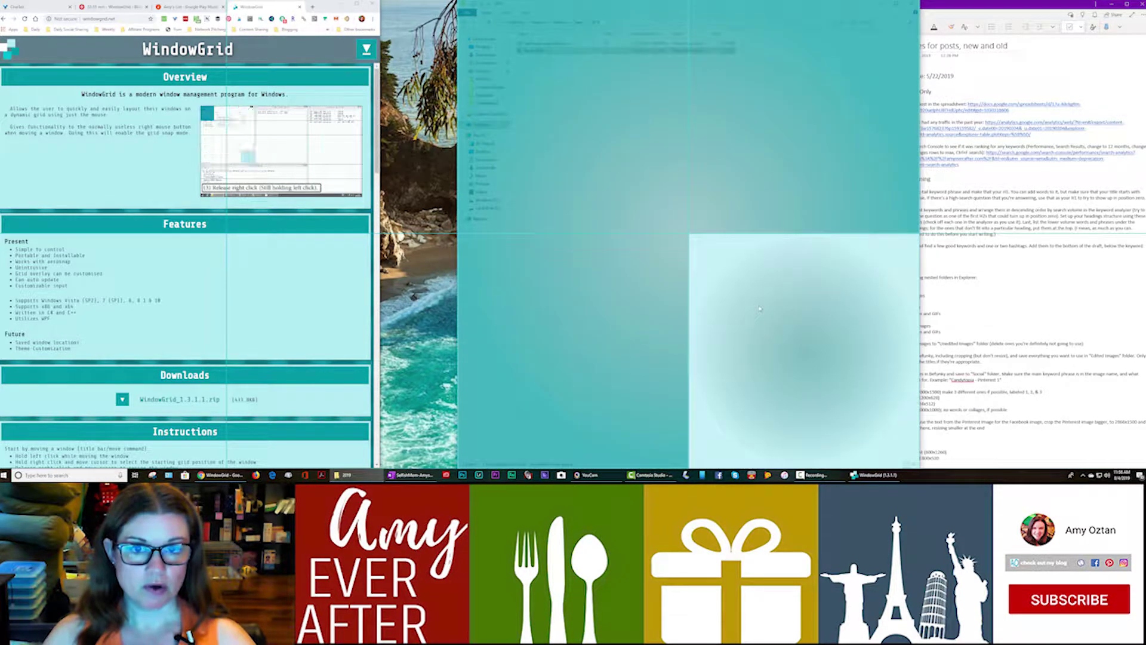
pyautogui.moveTo(760, 308); pyautogui.dragTo(760, 309)
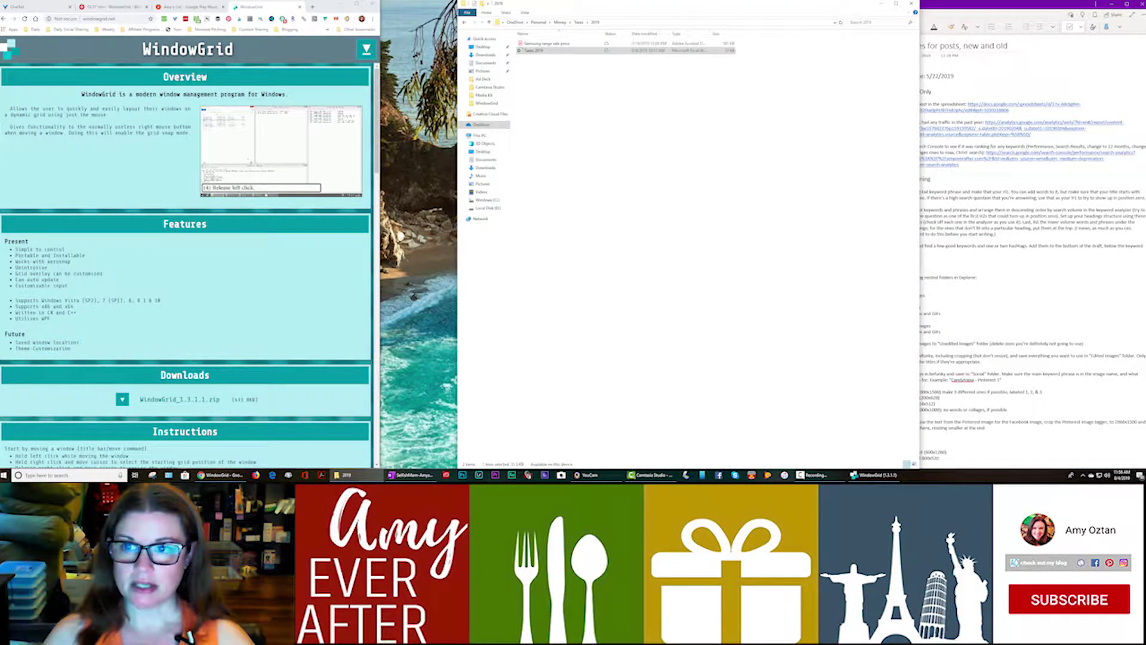
pyautogui.moveTo(331, 5); pyautogui.dragTo(107, 96)
pyautogui.rightClick(342, 102)
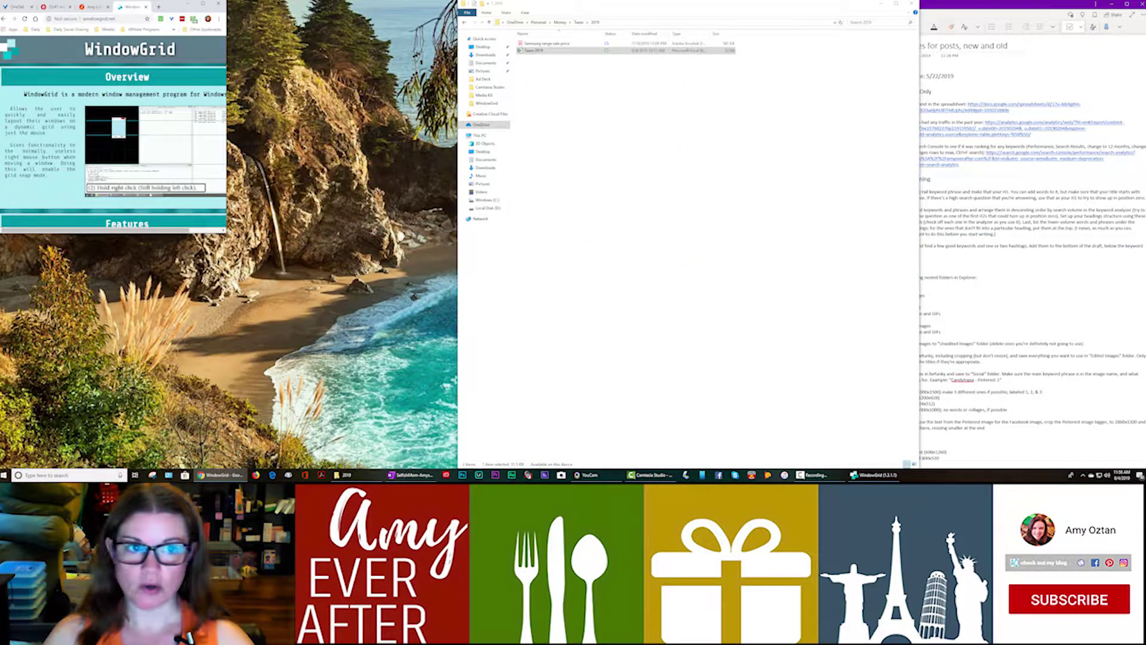
# Stretch OneNote across the bottom row from the second column to the right edge
pyautogui.click(972, 3)
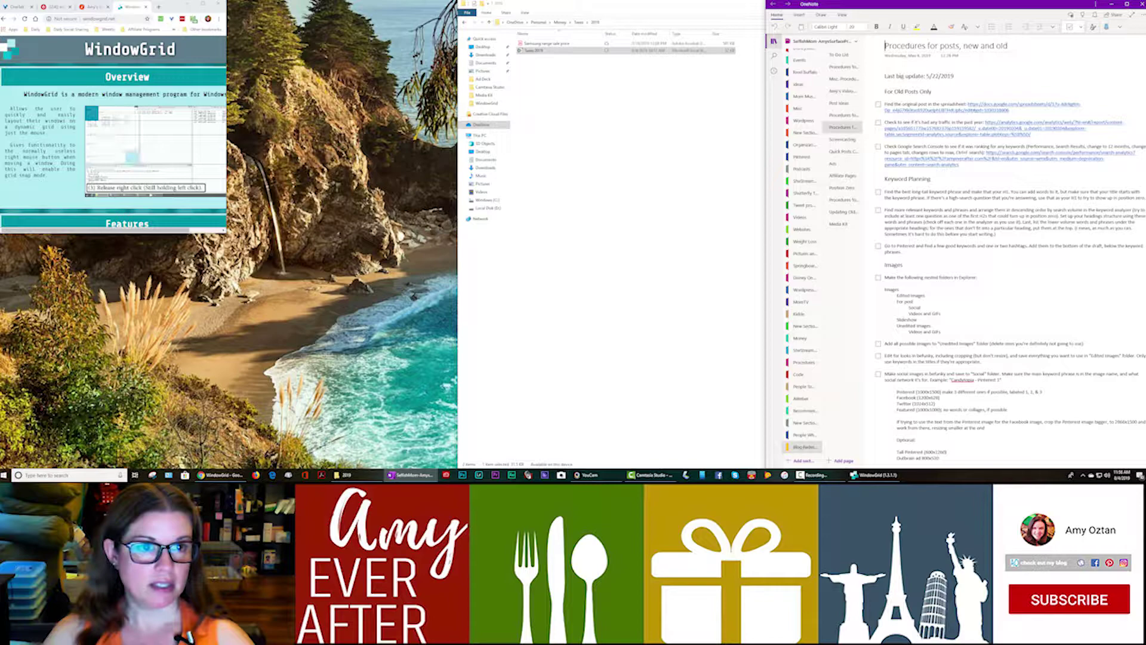
pyautogui.moveTo(973, 4); pyautogui.dragTo(1023, 403)
pyautogui.rightClick(972, 72)
pyautogui.rightClick(334, 352)
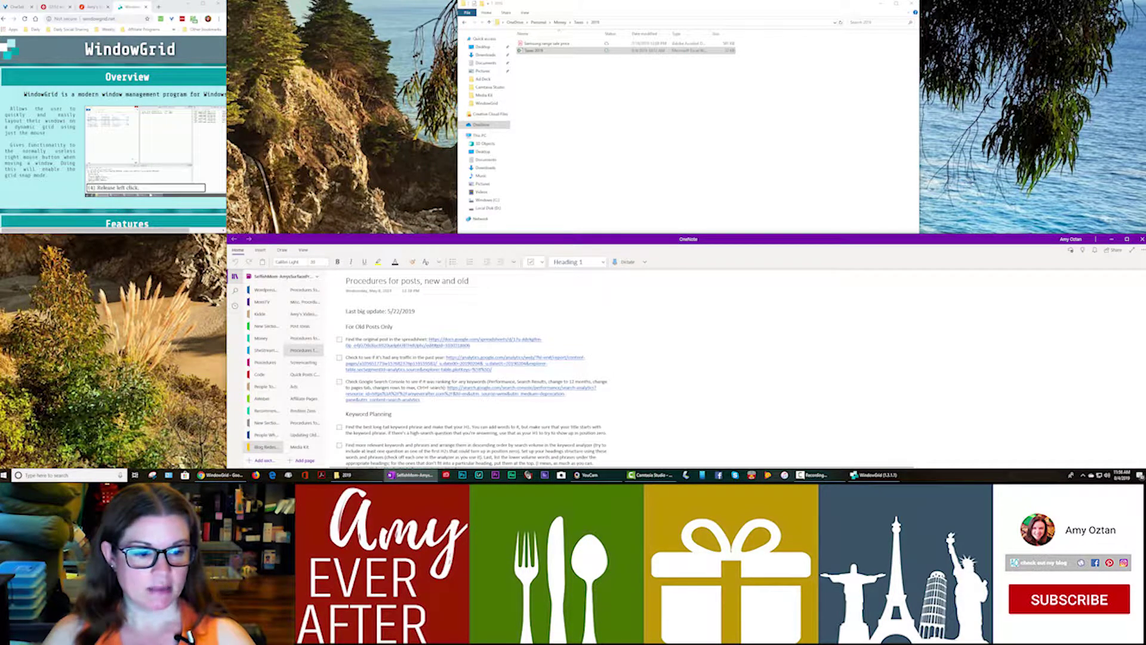
# Adjust the WindowGrid settings and pull the browser out of its top-left tile
pyautogui.click(874, 475)
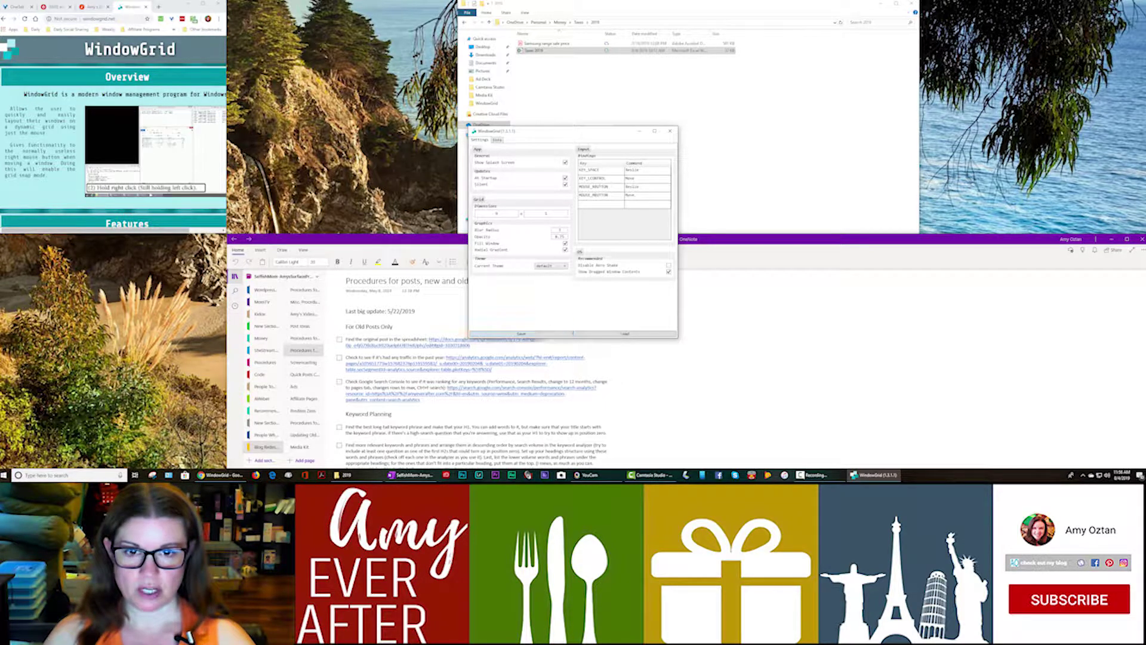
pyautogui.click(638, 131)
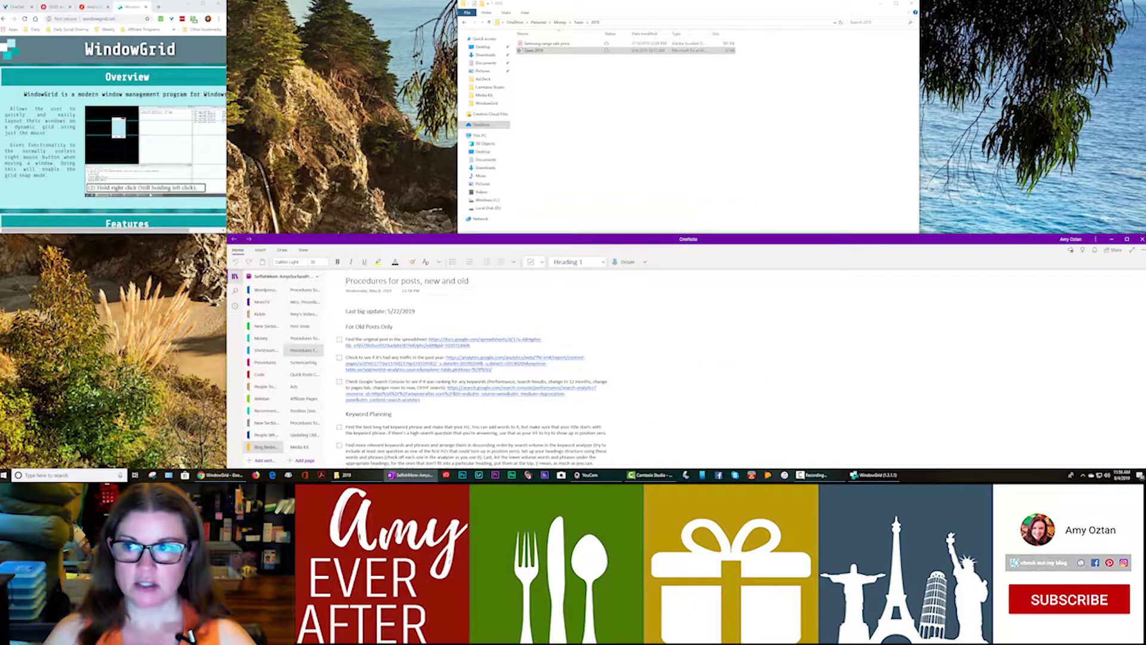
pyautogui.moveTo(182, 7); pyautogui.dragTo(435, 8)
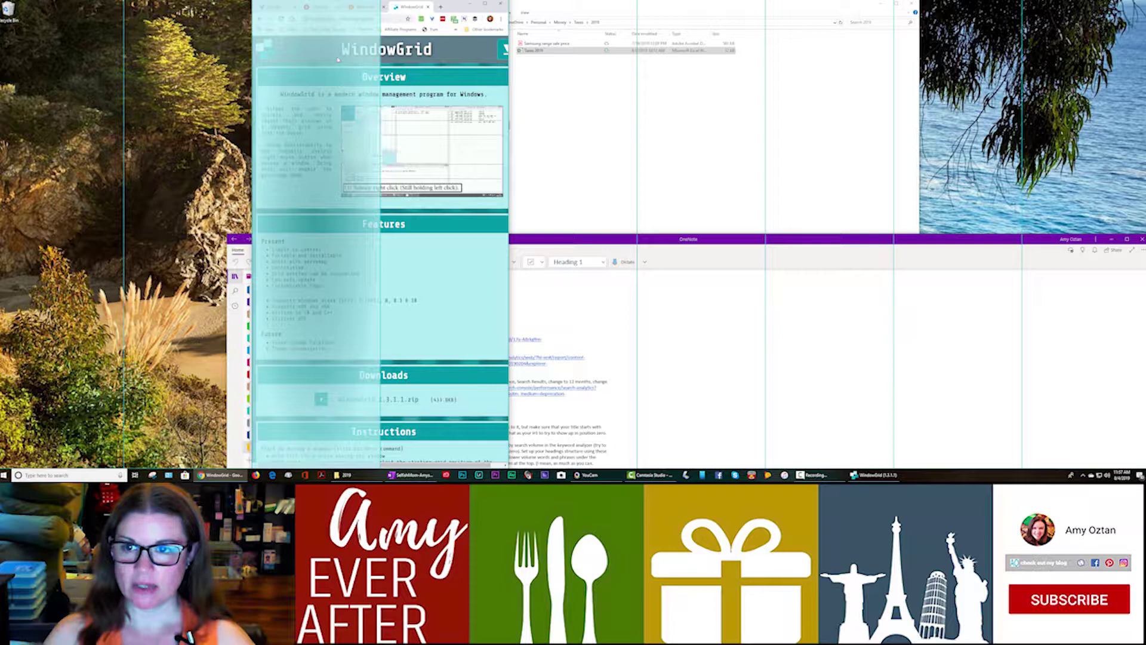
pyautogui.rightClick(338, 60)
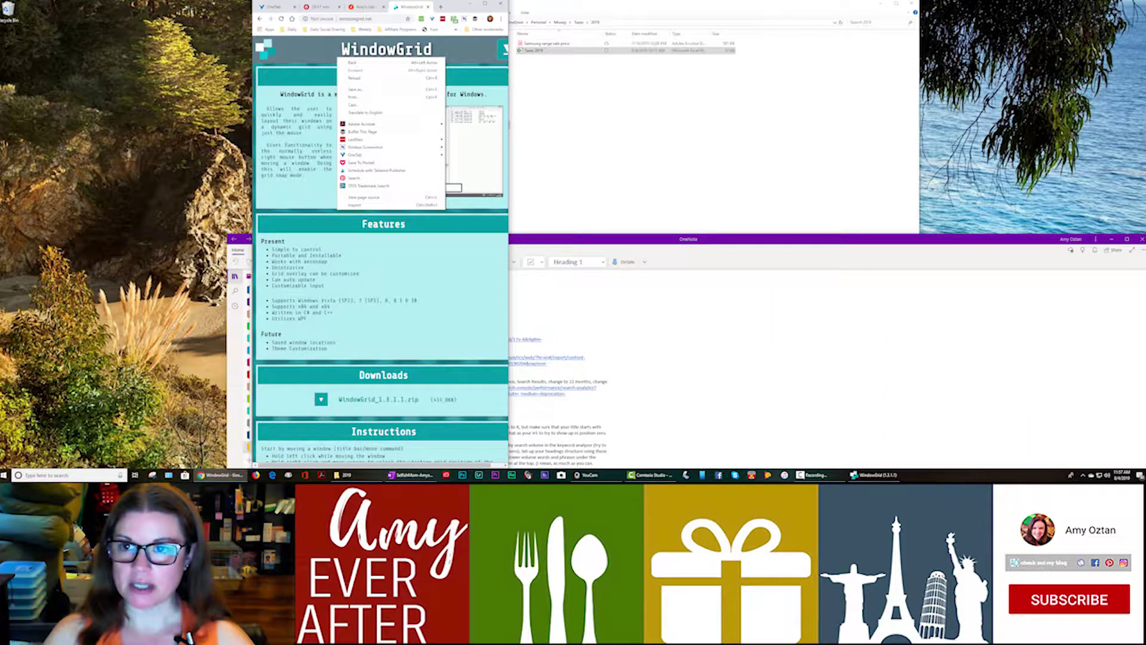
# Show the Google Play Music playlist and span the browser across the middle columns, nearly full height
pyautogui.click(364, 6)
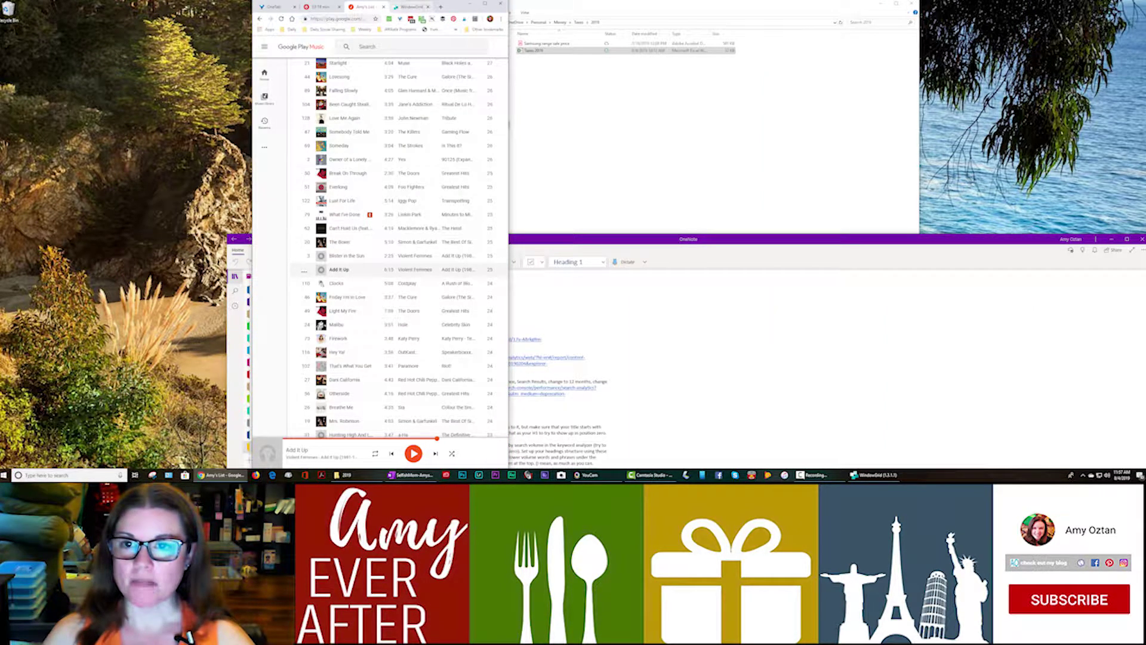
pyautogui.moveTo(322, 11); pyautogui.dragTo(277, 48)
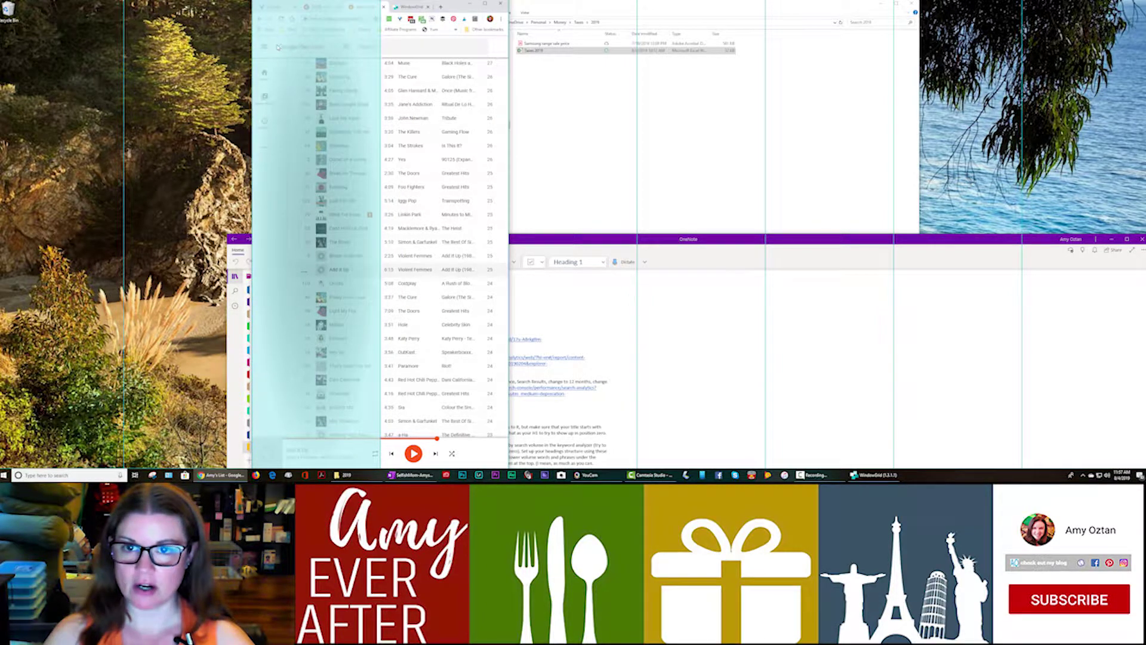
pyautogui.moveTo(276, 48); pyautogui.dragTo(776, 64)
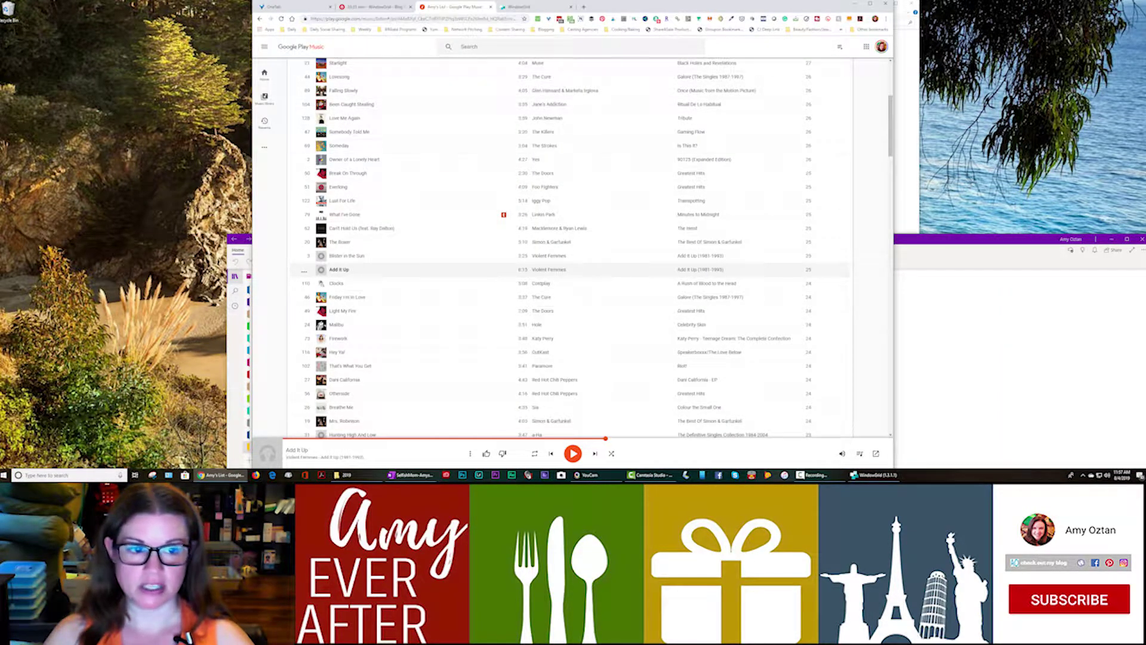
# Put OneNote in the rightmost full-height column and the 2019 folder Explorer in the leftmost
pyautogui.moveTo(906, 239); pyautogui.dragTo(984, 149)
pyautogui.rightClick(942, 53)
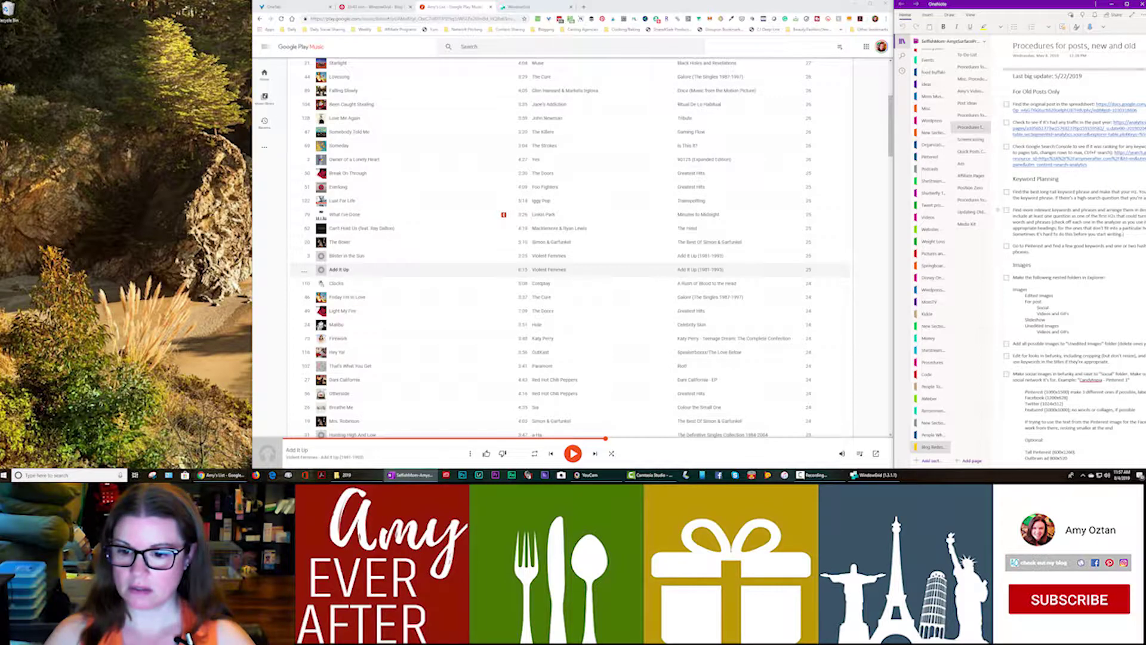
pyautogui.click(352, 475)
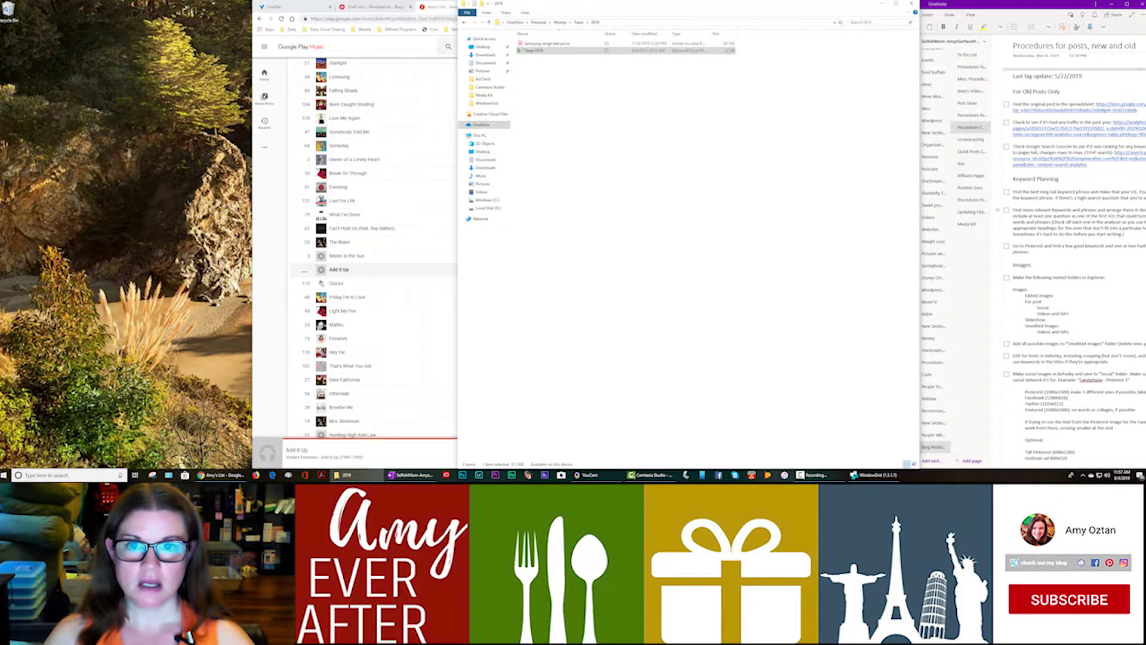
pyautogui.moveTo(531, 4); pyautogui.dragTo(443, 215)
pyautogui.moveTo(310, 4); pyautogui.dragTo(72, 30)
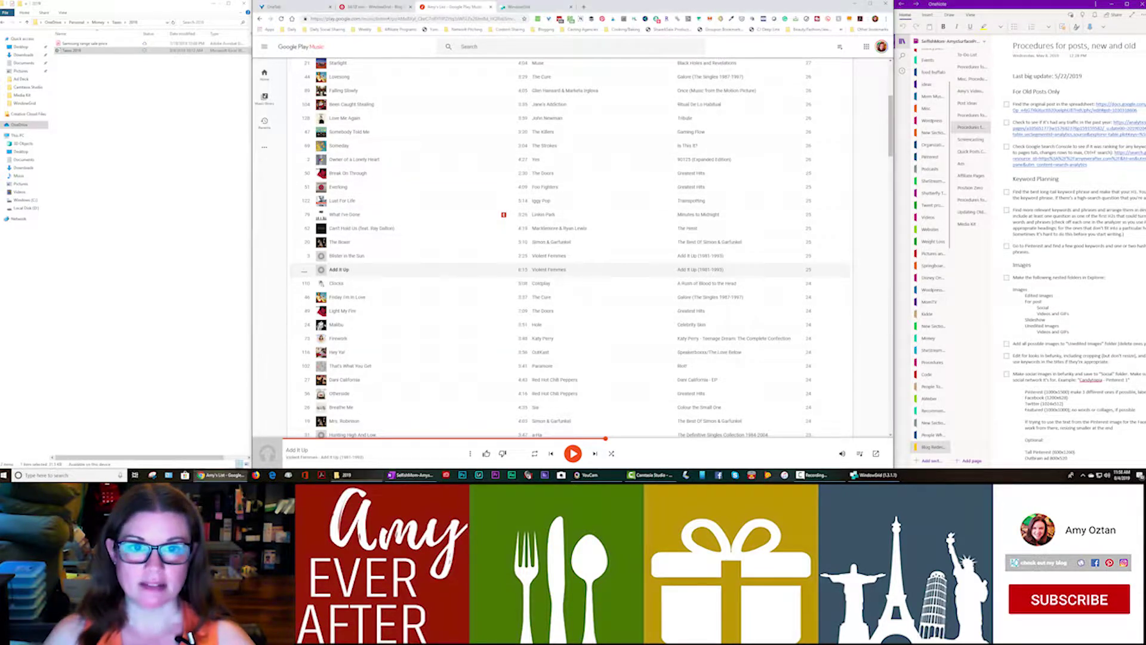
pyautogui.moveTo(503, 7); pyautogui.dragTo(746, 117)
pyautogui.moveTo(993, 4); pyautogui.dragTo(605, 27)
pyautogui.rightClick(836, 29)
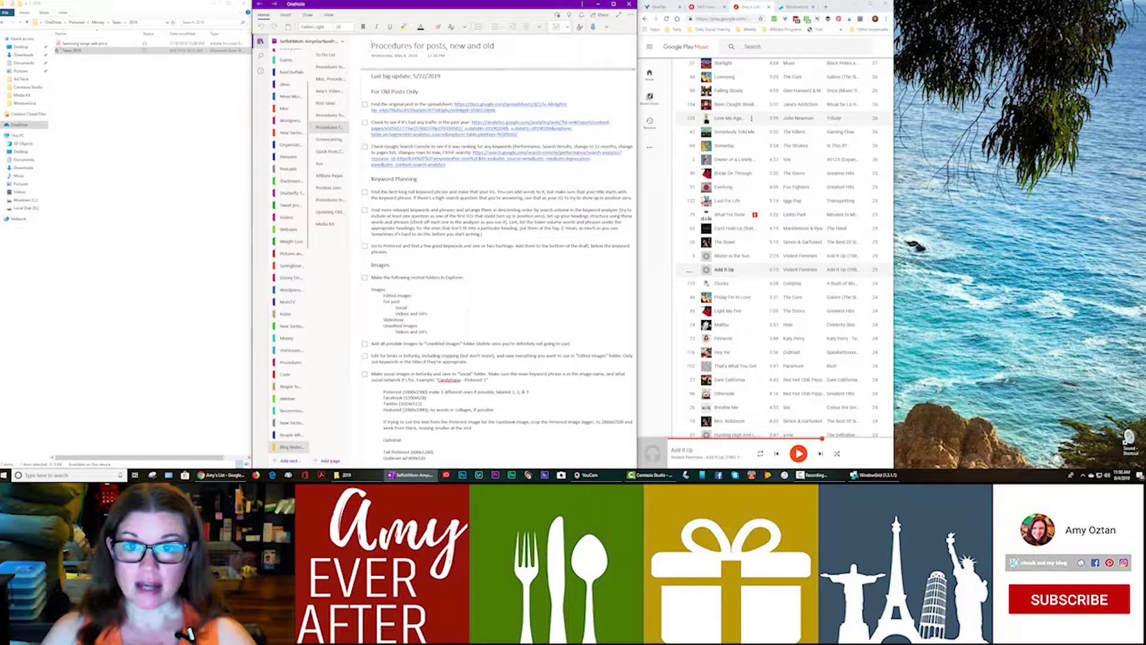
pyautogui.moveTo(383, 5); pyautogui.dragTo(999, 22)
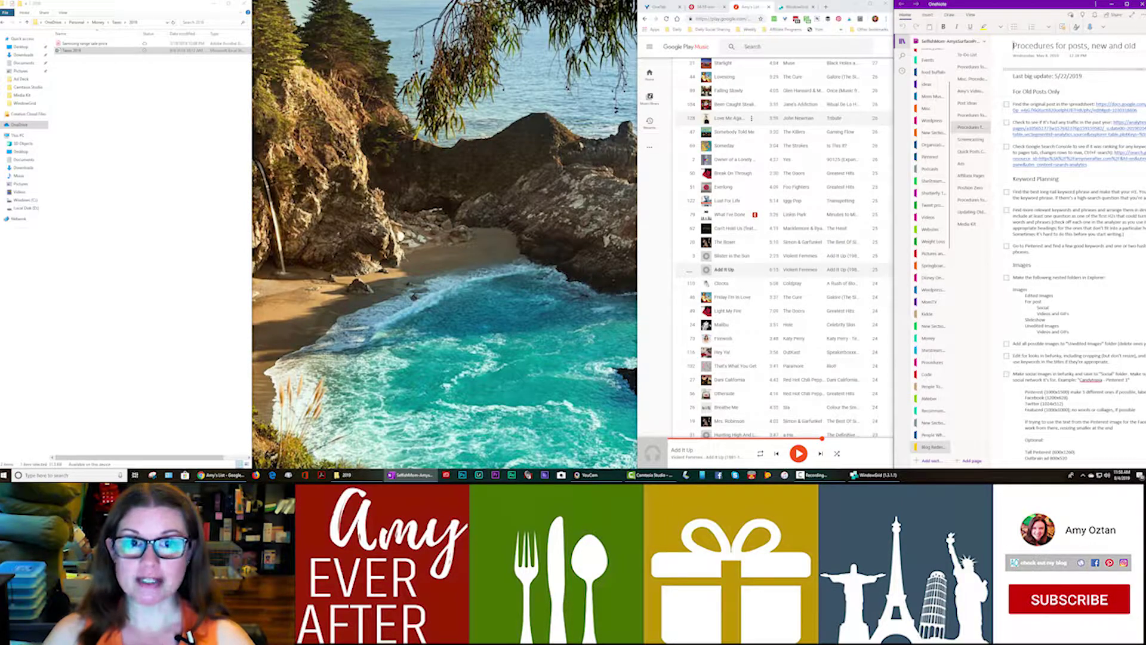
pyautogui.moveTo(854, 6); pyautogui.dragTo(468, 6)
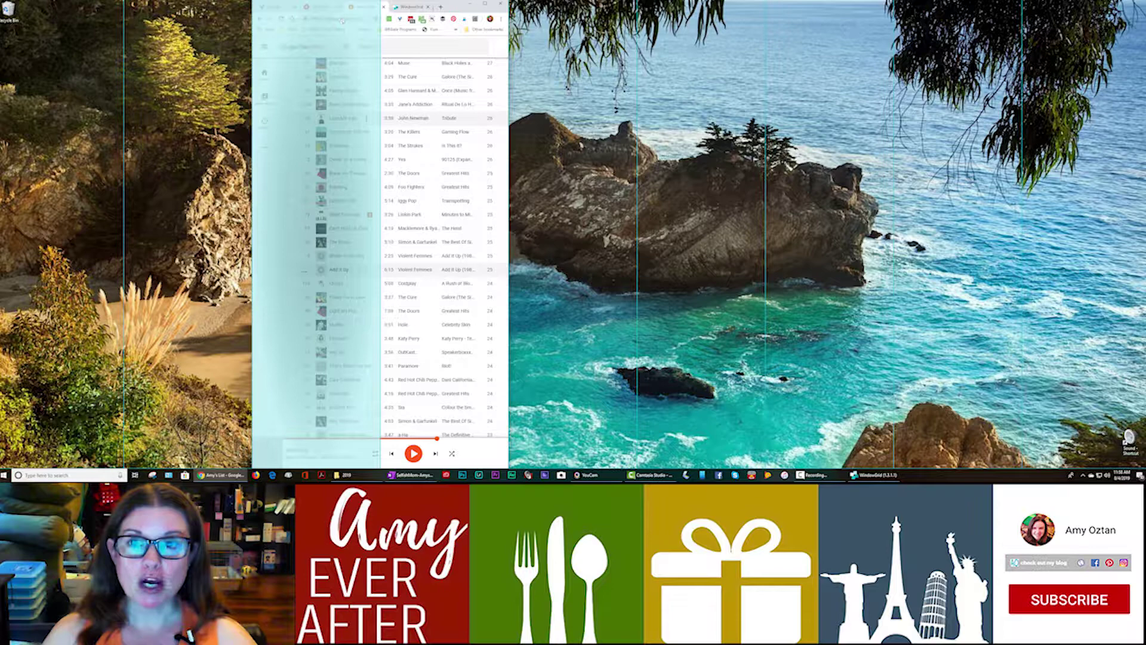
pyautogui.moveTo(343, 21); pyautogui.dragTo(743, 47)
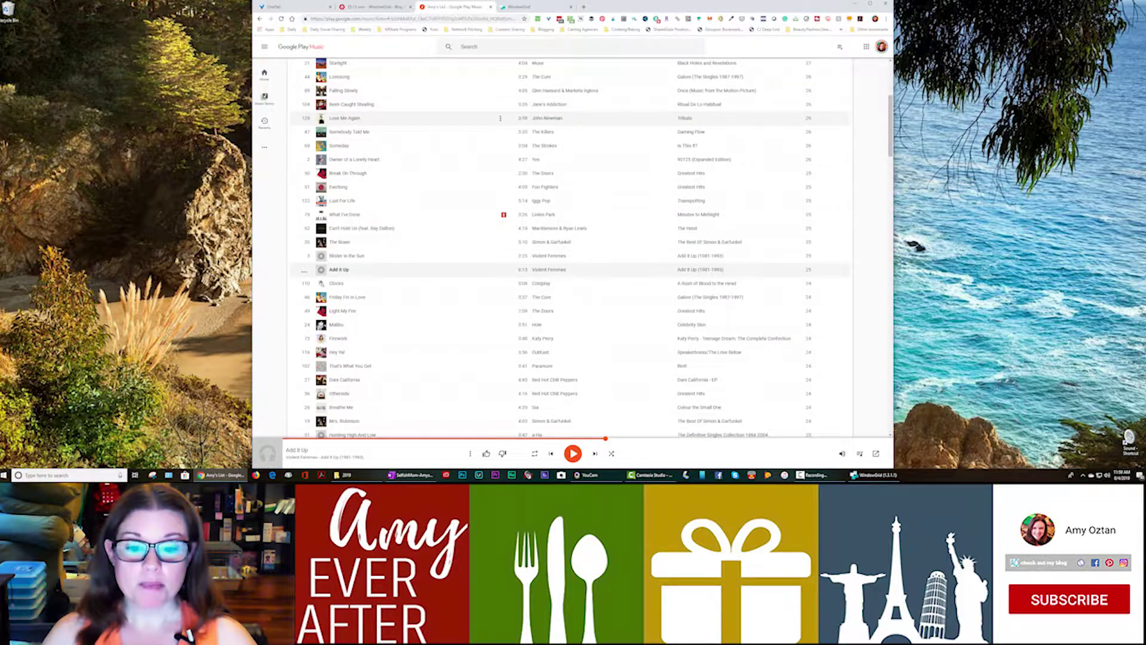
pyautogui.click(352, 475)
pyautogui.click(411, 475)
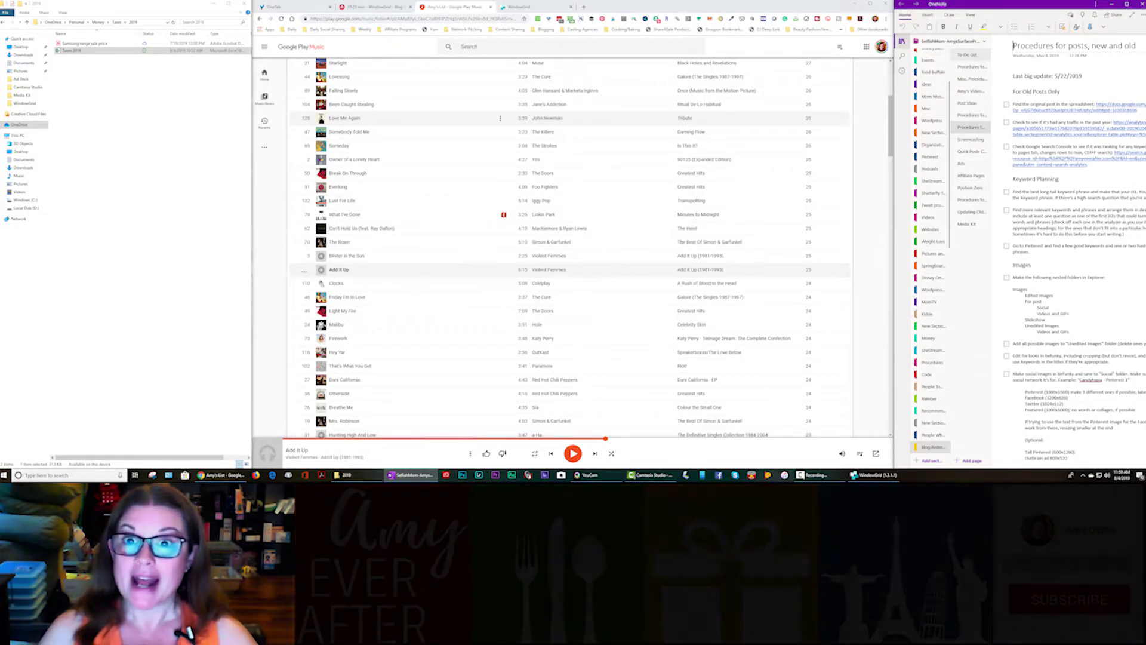
# Switch the middle Chrome window from Google Play Music to the WindowGrid homepage tab
pyautogui.click(519, 8)
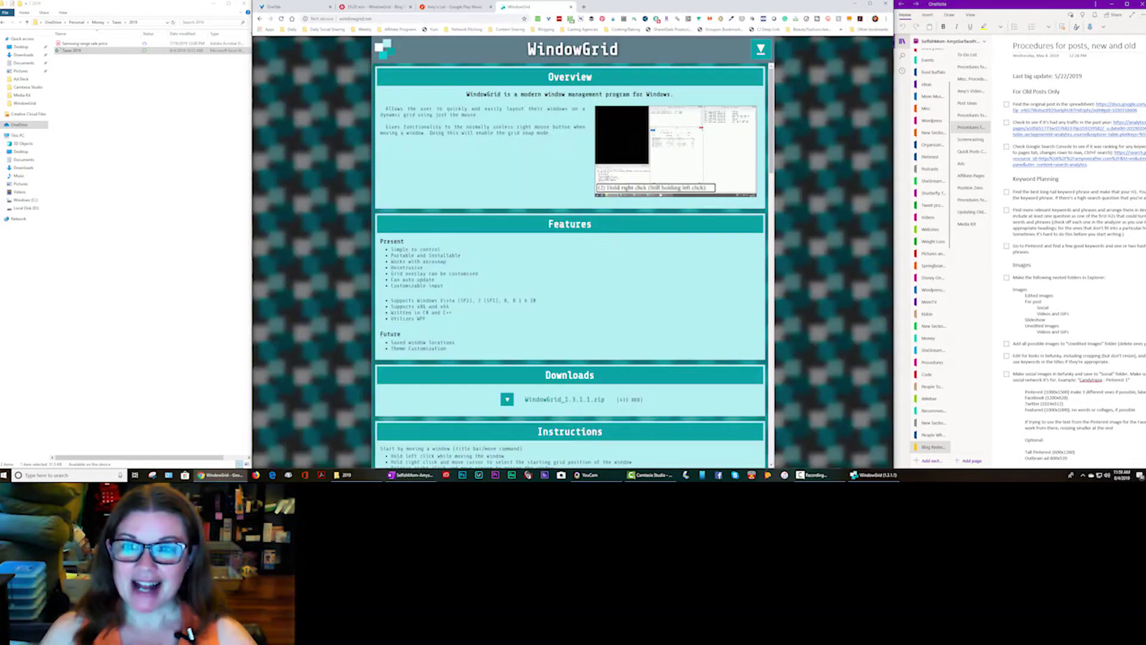